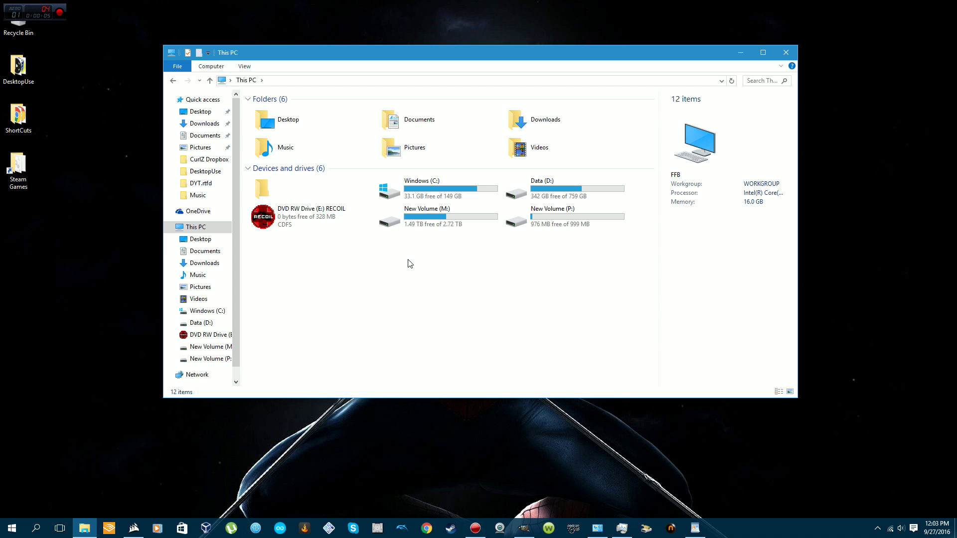
Step: Open the nGlide configurator, review its options including the 3Dfx logo splash screen choices, and exit without changing anything
{"action": "left_click", "coordinate": [288, 227]}
{"action": "left_click", "coordinate": [663, 531]}
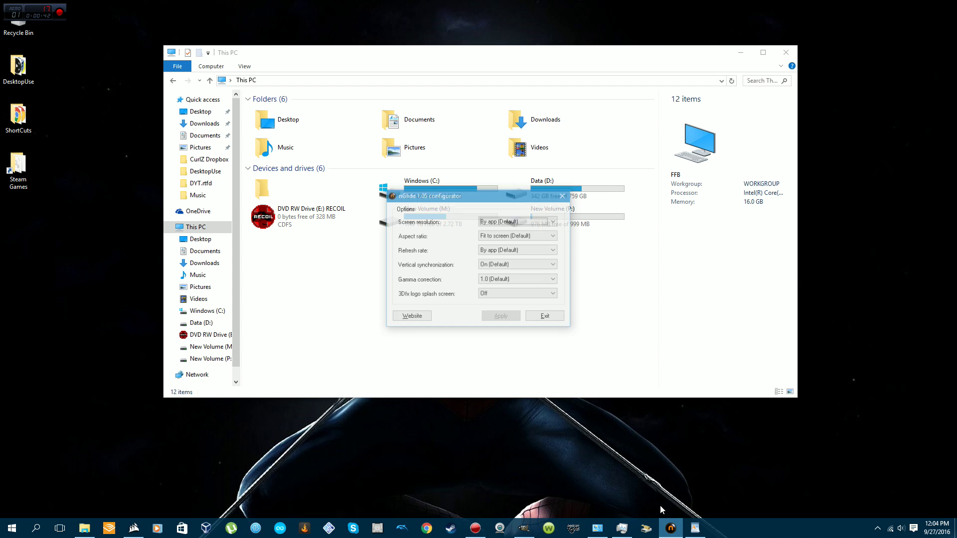
{"action": "left_click_drag", "start_coordinate": [456, 194], "coordinate": [620, 142]}
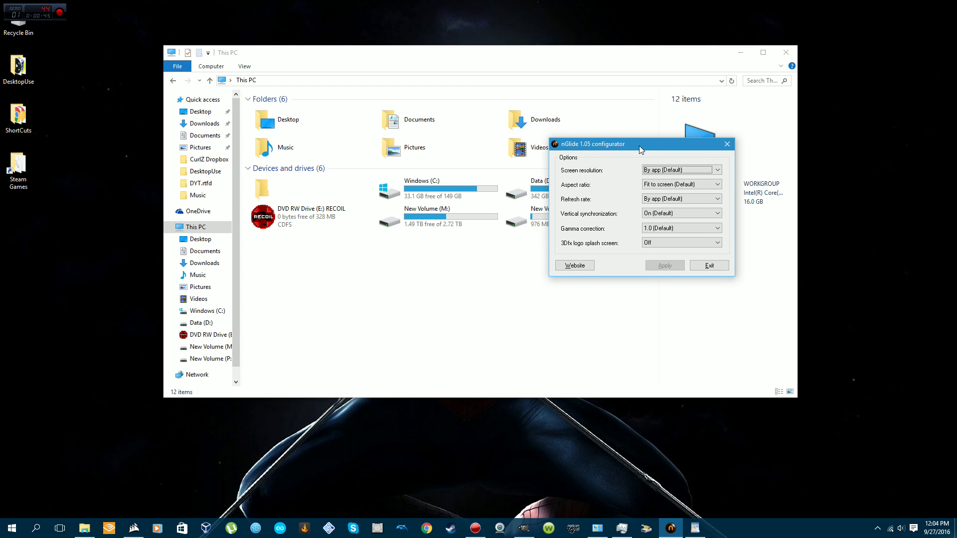
{"action": "left_click_drag", "start_coordinate": [640, 147], "coordinate": [773, 211]}
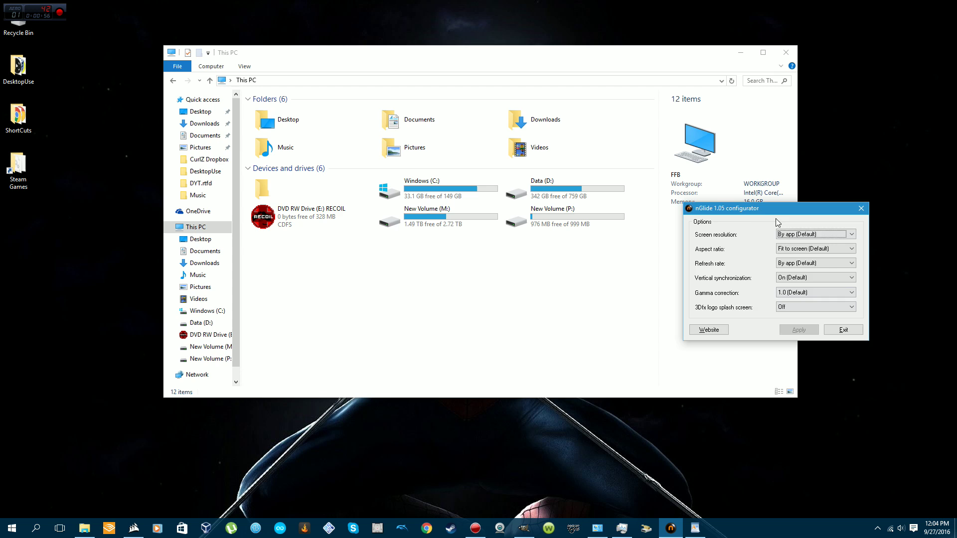
{"action": "left_click_drag", "start_coordinate": [775, 209], "coordinate": [816, 336]}
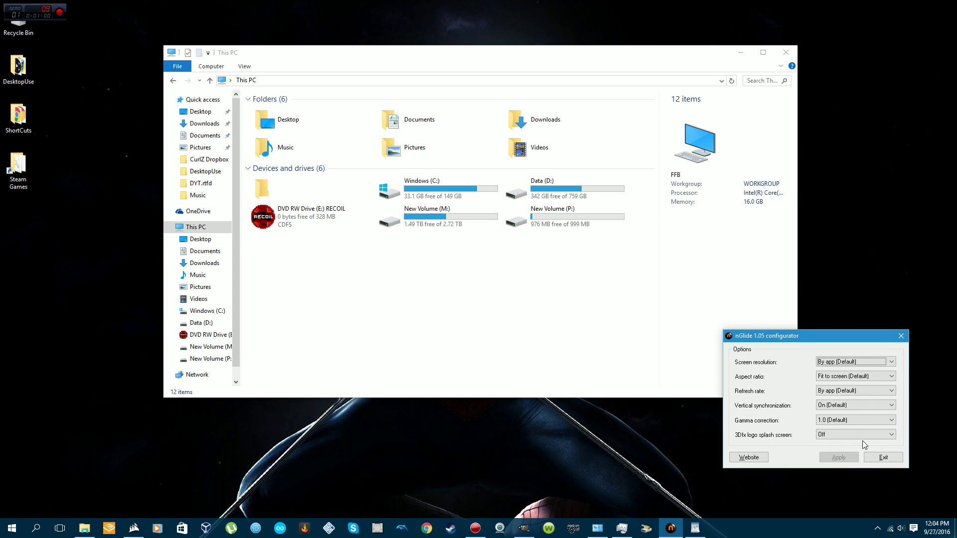
{"action": "left_click", "coordinate": [891, 435]}
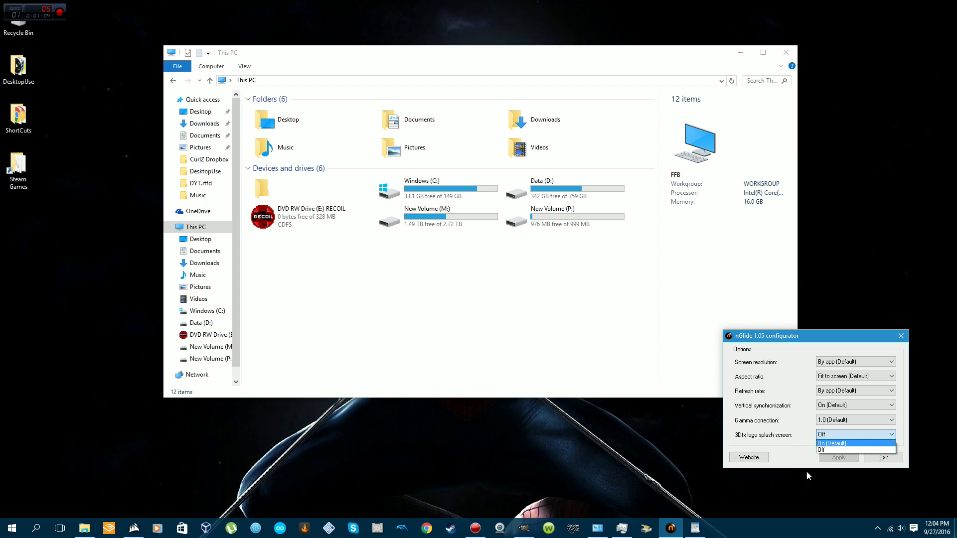
{"action": "left_click", "coordinate": [779, 432]}
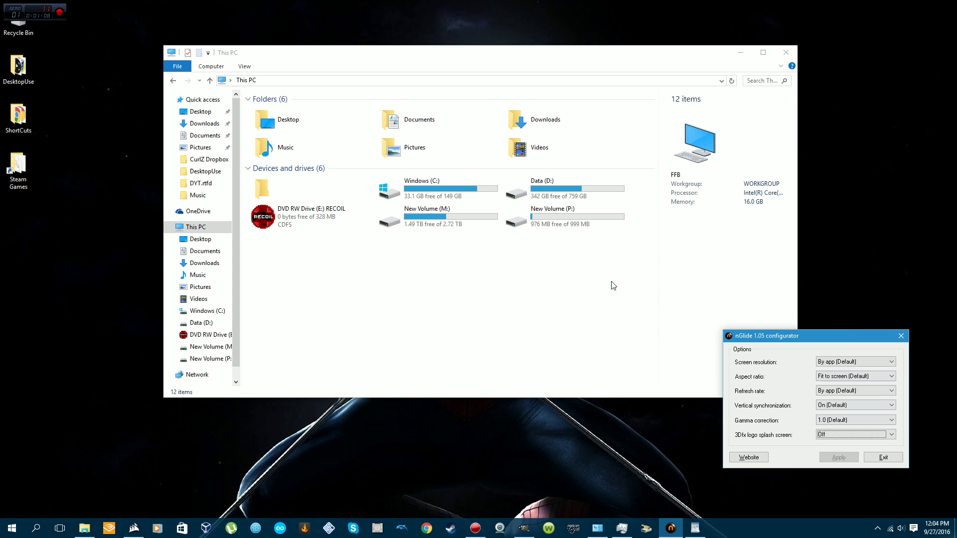
{"action": "left_click", "coordinate": [881, 457]}
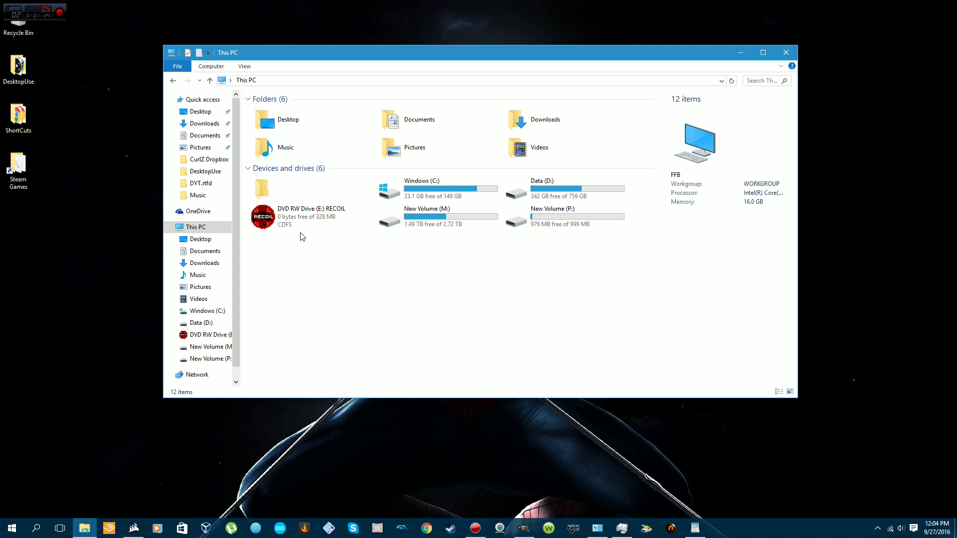
Step: Open the RECOIL disc in drive E: to browse its files instead of running its enhanced content
{"action": "left_click", "coordinate": [288, 215]}
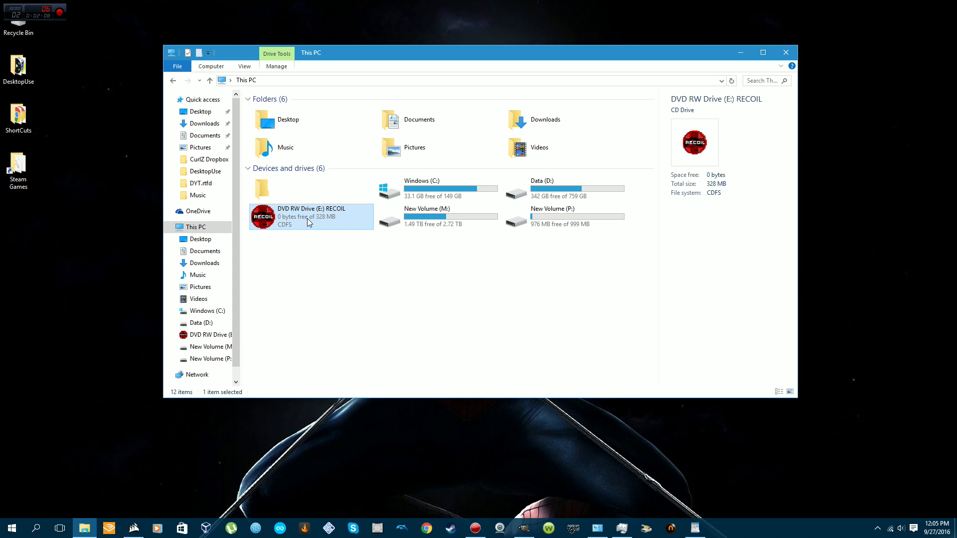
{"action": "right_click", "coordinate": [305, 215]}
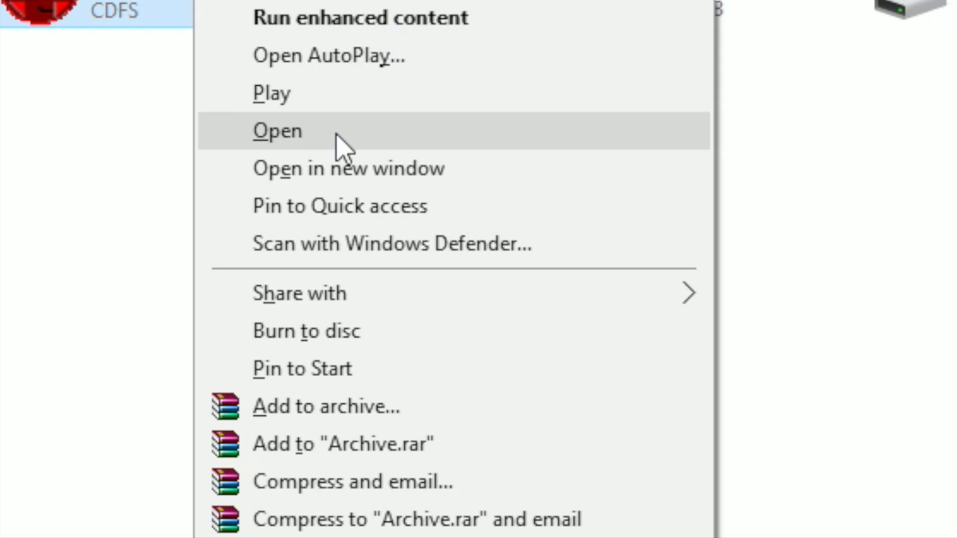
{"action": "left_click", "coordinate": [335, 139]}
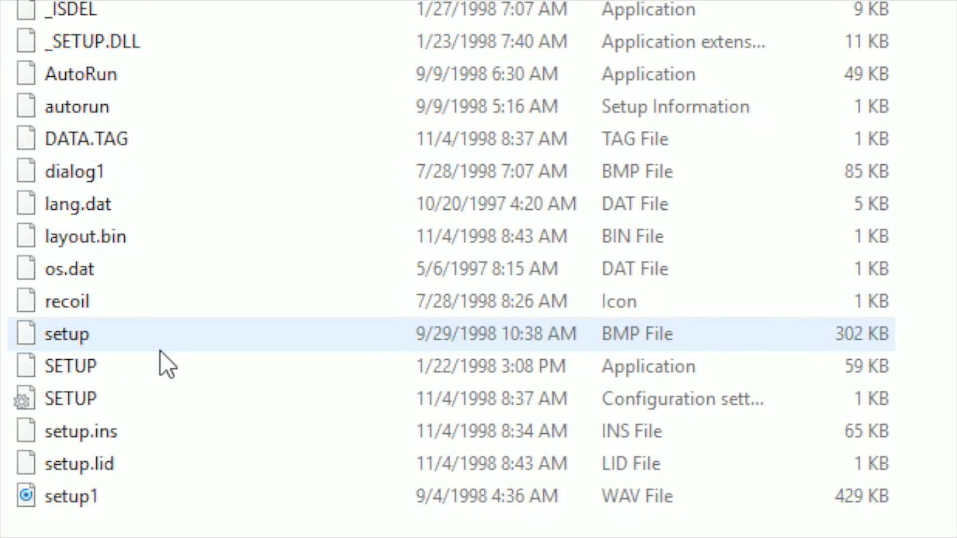
Step: Run the SETUP application from the disc, allow it to make changes, and continue past the installer's welcome page
{"action": "left_click", "coordinate": [124, 364]}
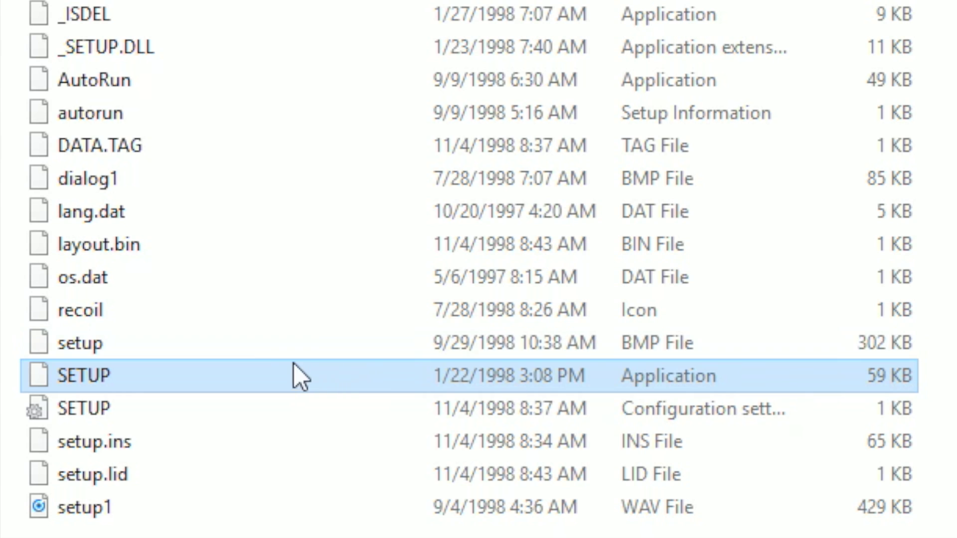
{"action": "right_click", "coordinate": [97, 377]}
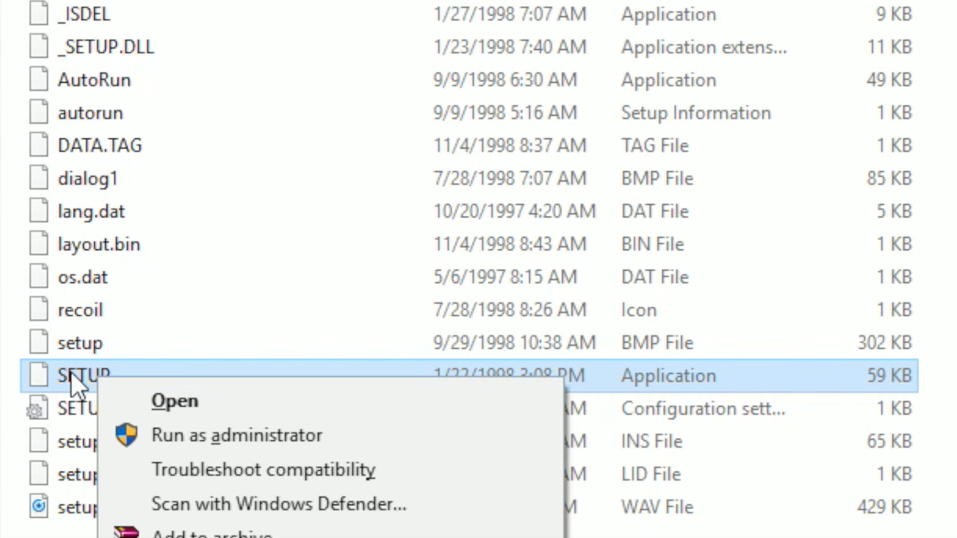
{"action": "left_click", "coordinate": [174, 401]}
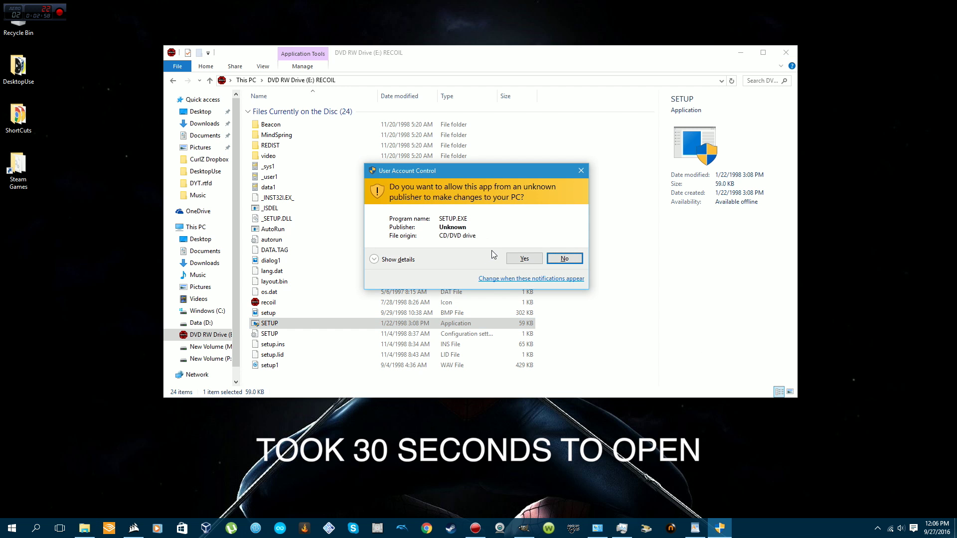
{"action": "left_click", "coordinate": [532, 258]}
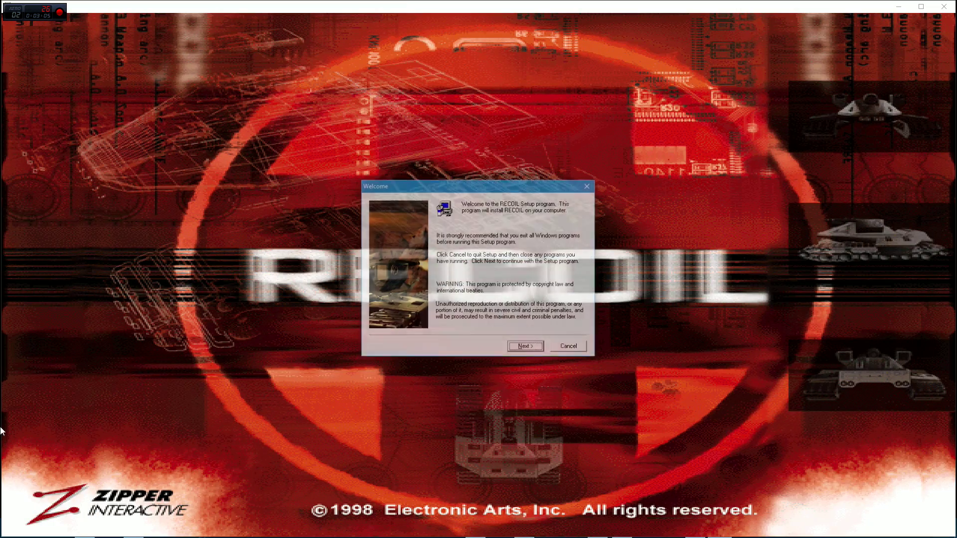
{"action": "left_click", "coordinate": [523, 349]}
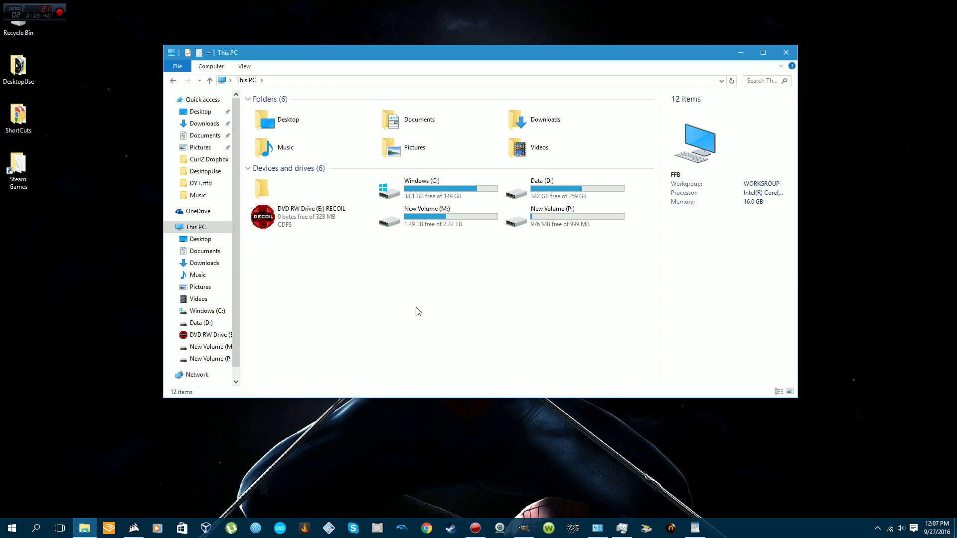
Step: Open the game's installation folder at Windows (C:) > Games > Zipper > RECOIL
{"action": "double_click", "coordinate": [447, 195]}
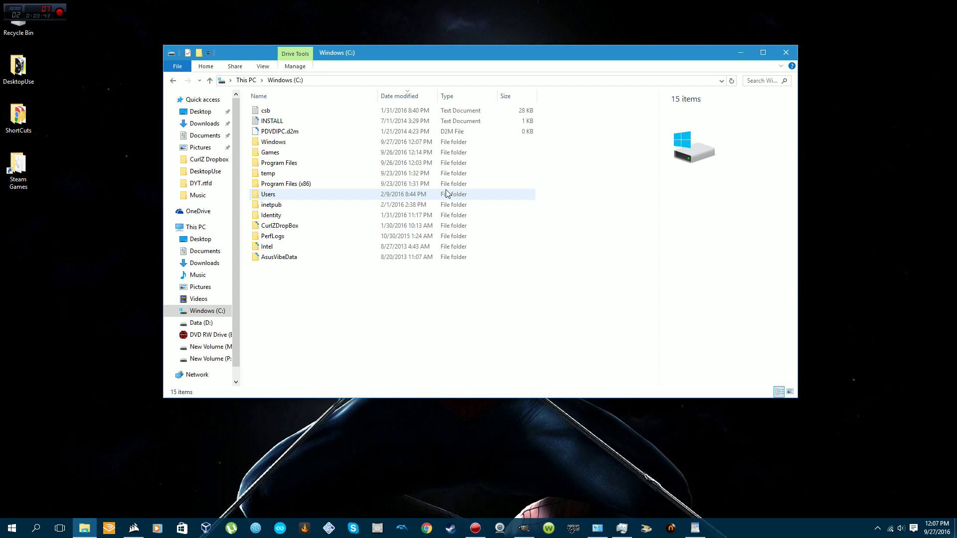
{"action": "left_click", "coordinate": [286, 155]}
{"action": "double_click", "coordinate": [286, 155]}
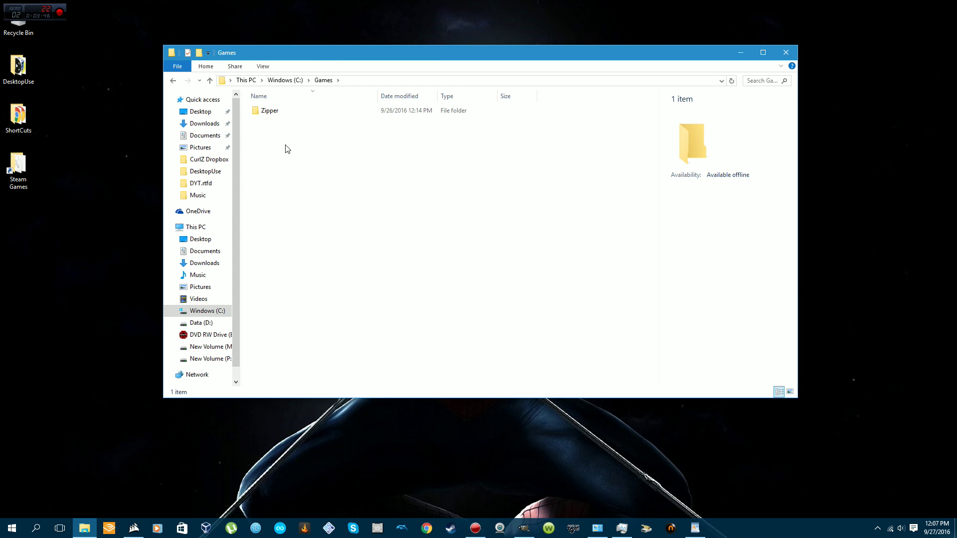
{"action": "left_click", "coordinate": [290, 114]}
{"action": "double_click", "coordinate": [291, 116]}
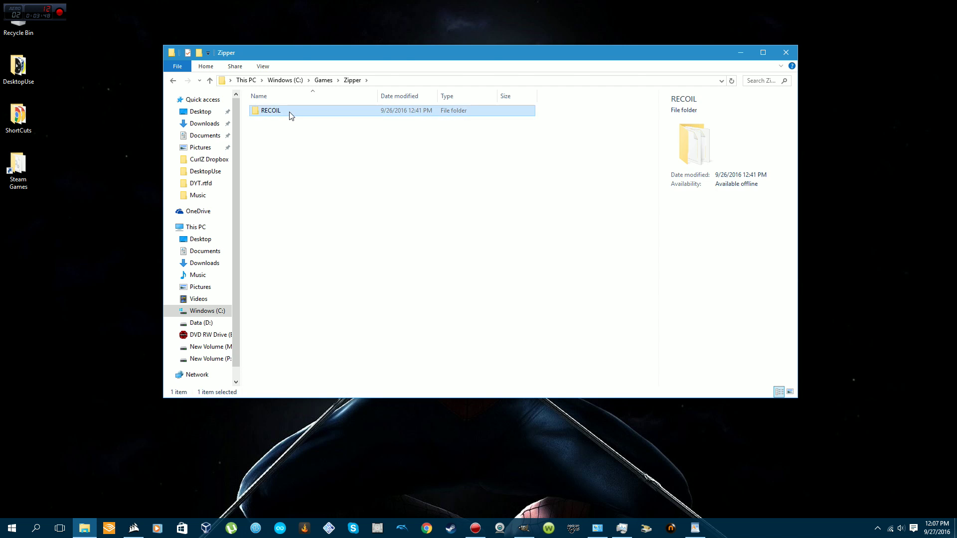
{"action": "double_click", "coordinate": [291, 113]}
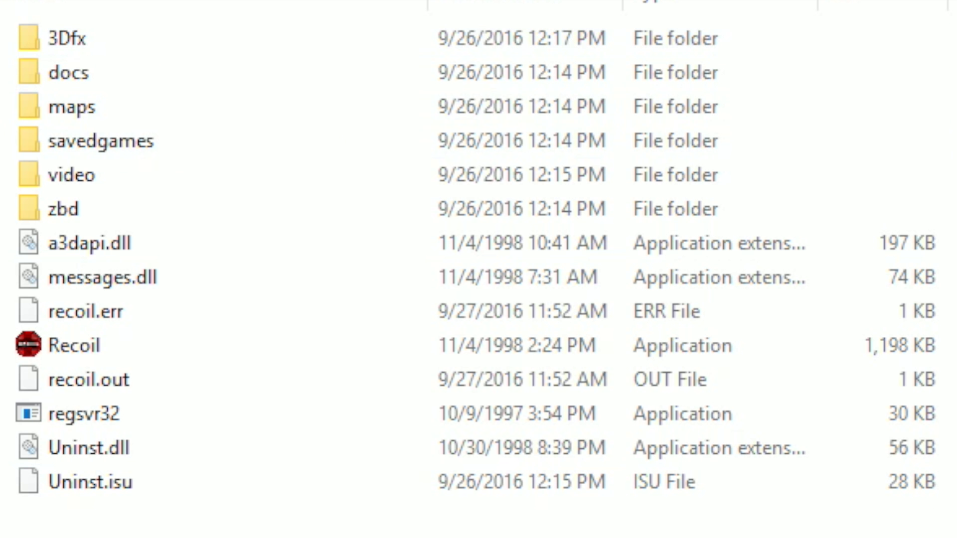
Step: Examine the recoil application inside the 3Dfx subfolder and return to the main RECOIL folder
{"action": "left_click", "coordinate": [129, 345]}
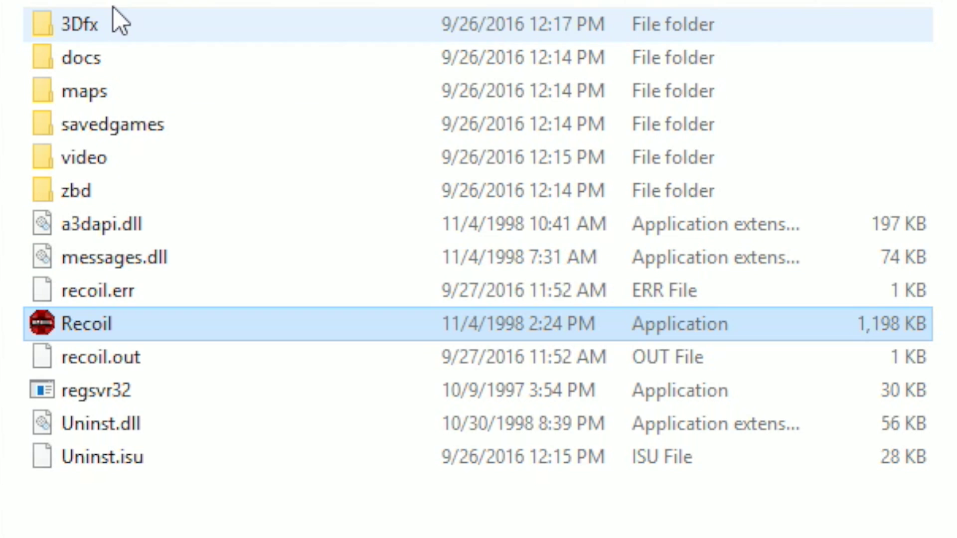
{"action": "left_click", "coordinate": [113, 8]}
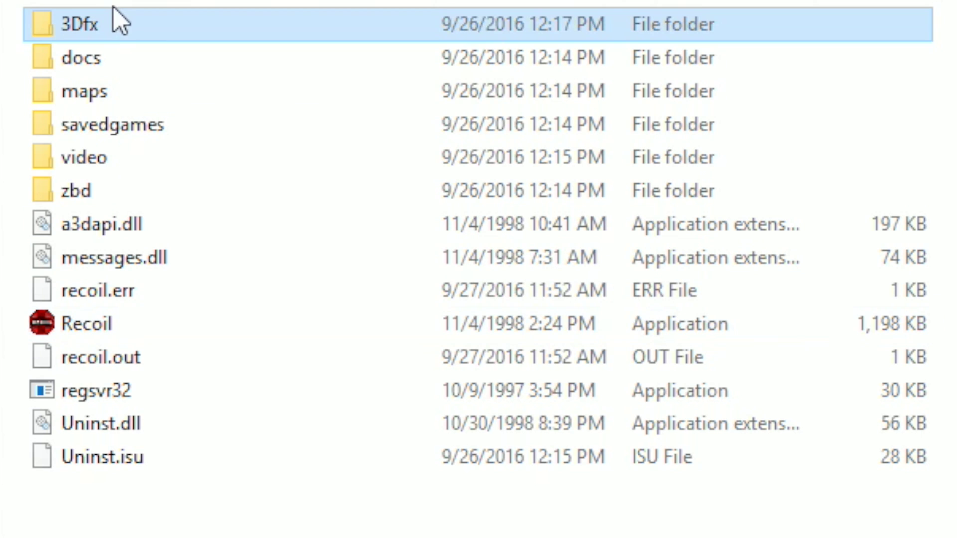
{"action": "double_click", "coordinate": [148, 20]}
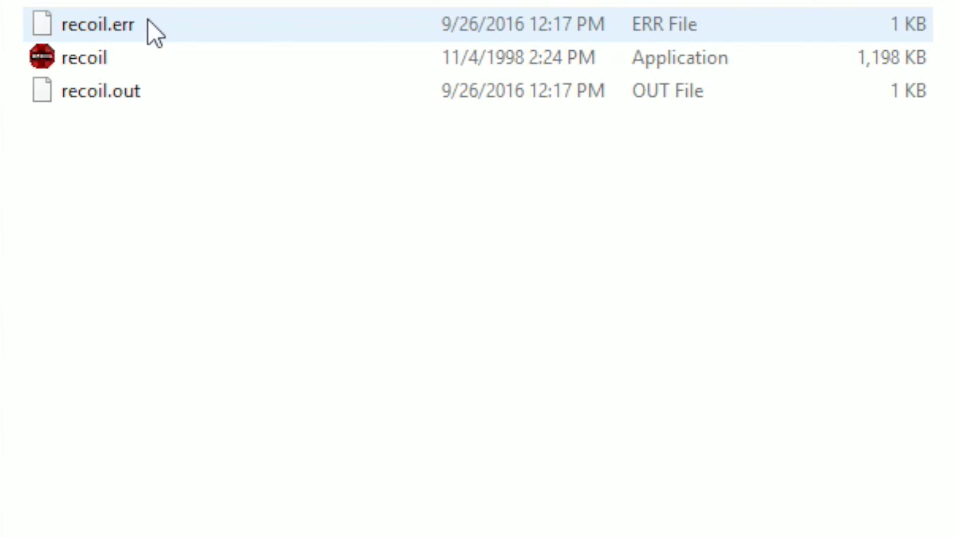
{"action": "left_click", "coordinate": [82, 70]}
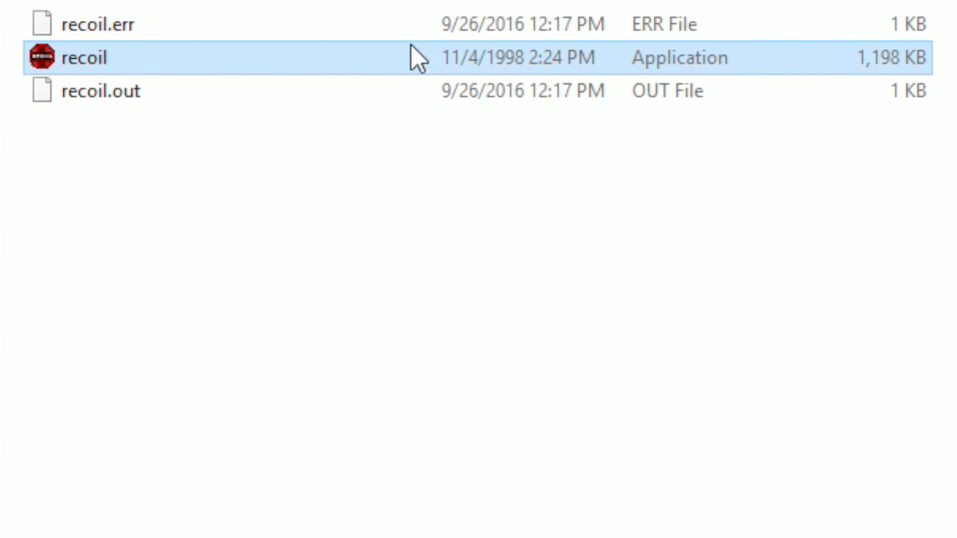
{"action": "right_click", "coordinate": [97, 64]}
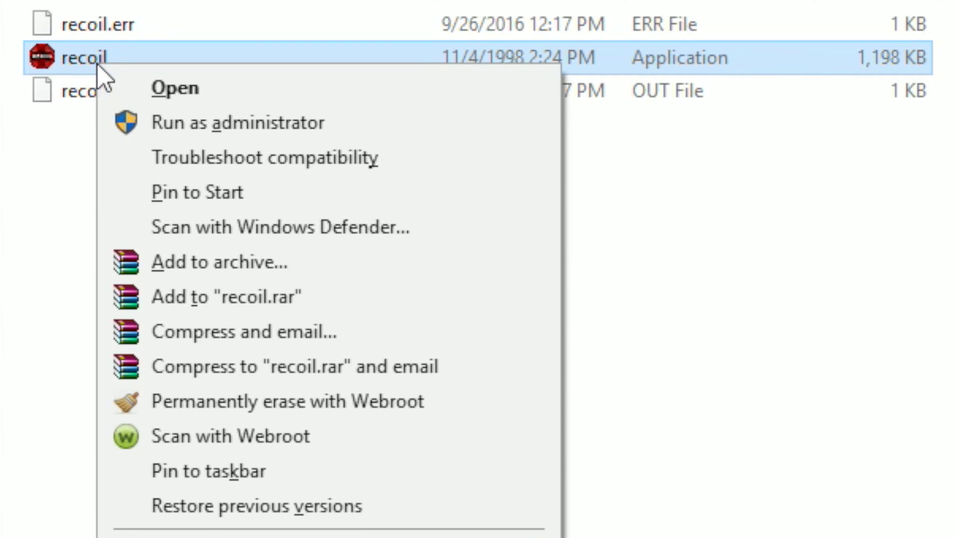
{"action": "left_click", "coordinate": [680, 261]}
{"action": "left_click", "coordinate": [679, 260]}
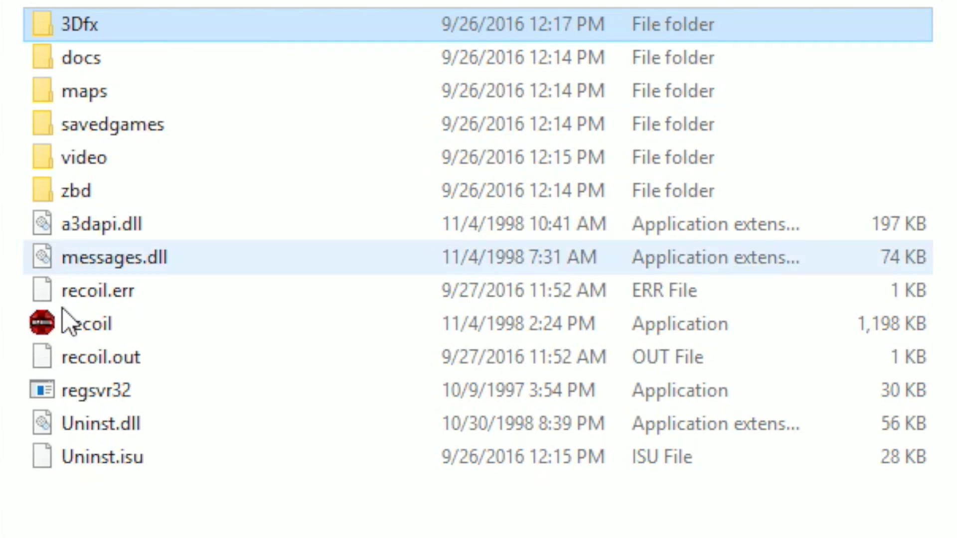
Step: Launch the Recoil application from the main RECOIL folder and set its resolution to 800 x 600
{"action": "double_click", "coordinate": [82, 325]}
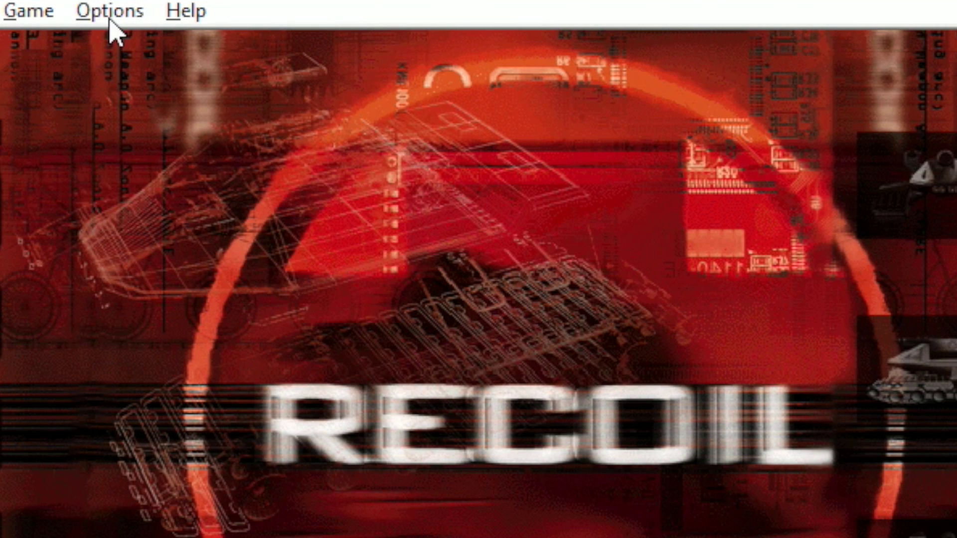
{"action": "left_click", "coordinate": [109, 17]}
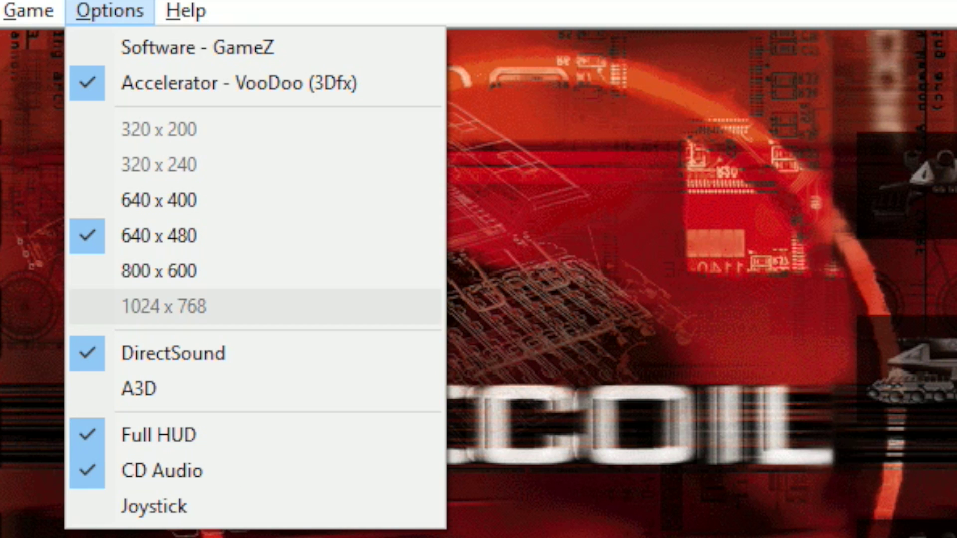
{"action": "left_click", "coordinate": [292, 262]}
Step: Start the game from the launcher, begin a new game, and test it by firing the tank's weapon at surrounding targets
{"action": "left_click", "coordinate": [4, 20]}
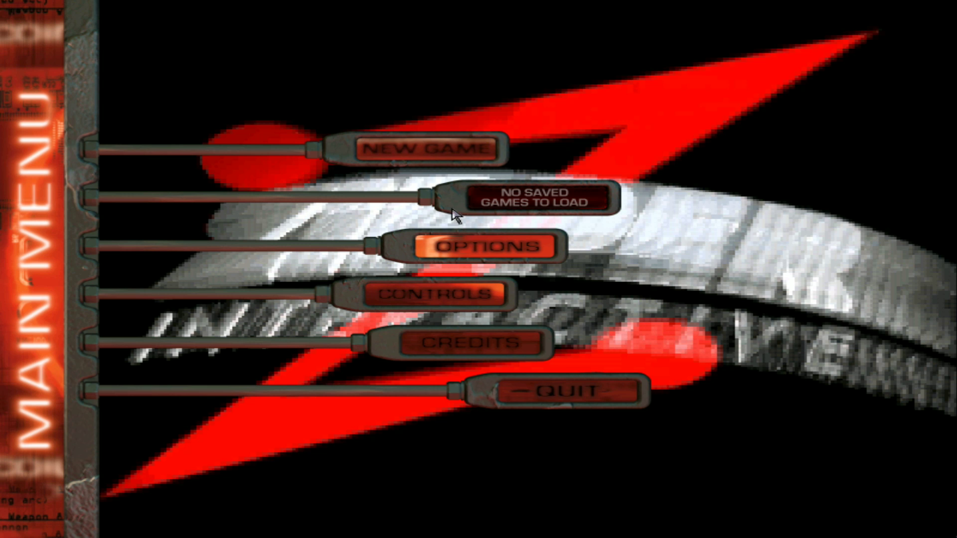
{"action": "left_click", "coordinate": [471, 150]}
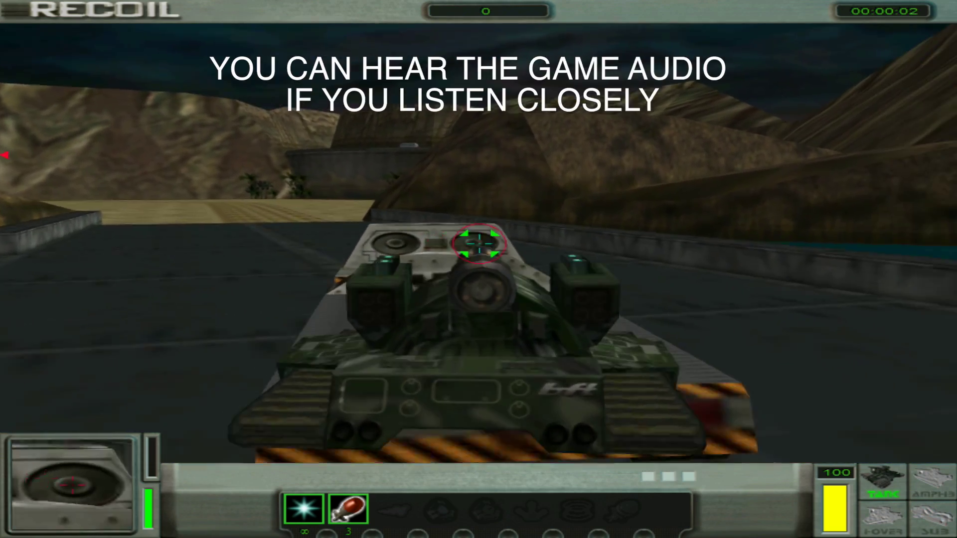
{"action": "left_click", "coordinate": [150, 227]}
{"action": "left_click", "coordinate": [513, 214]}
{"action": "left_click", "coordinate": [406, 224]}
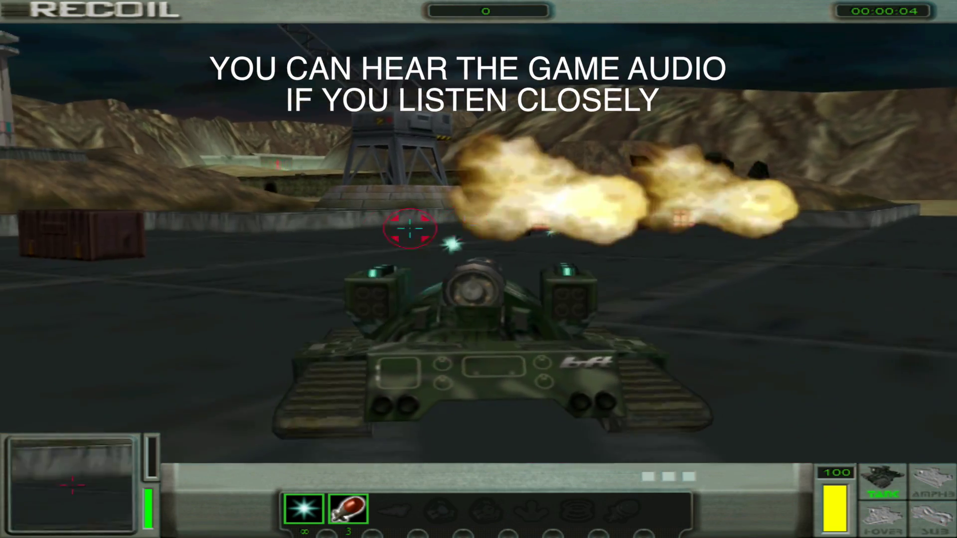
{"action": "left_click", "coordinate": [118, 259]}
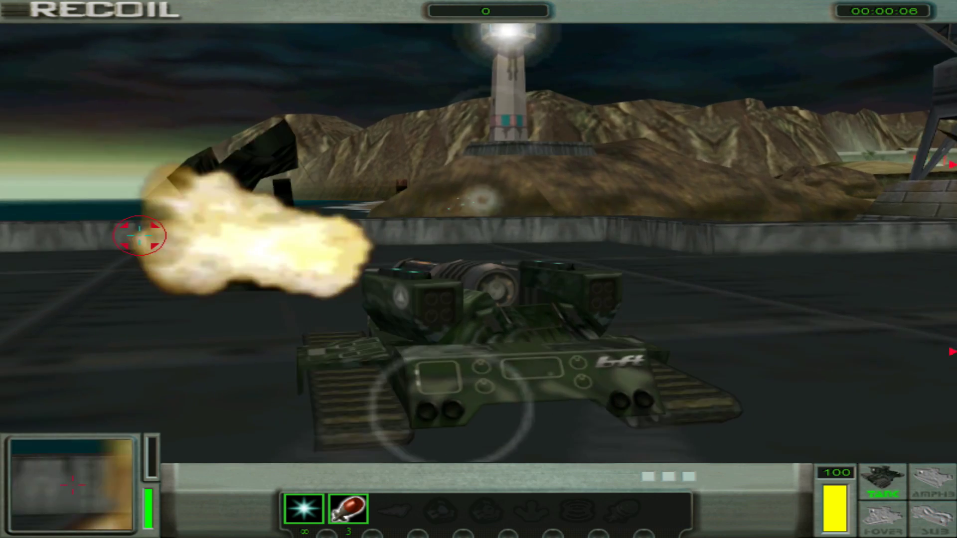
{"action": "left_click", "coordinate": [227, 234]}
{"action": "left_click", "coordinate": [353, 188]}
{"action": "left_click", "coordinate": [395, 188]}
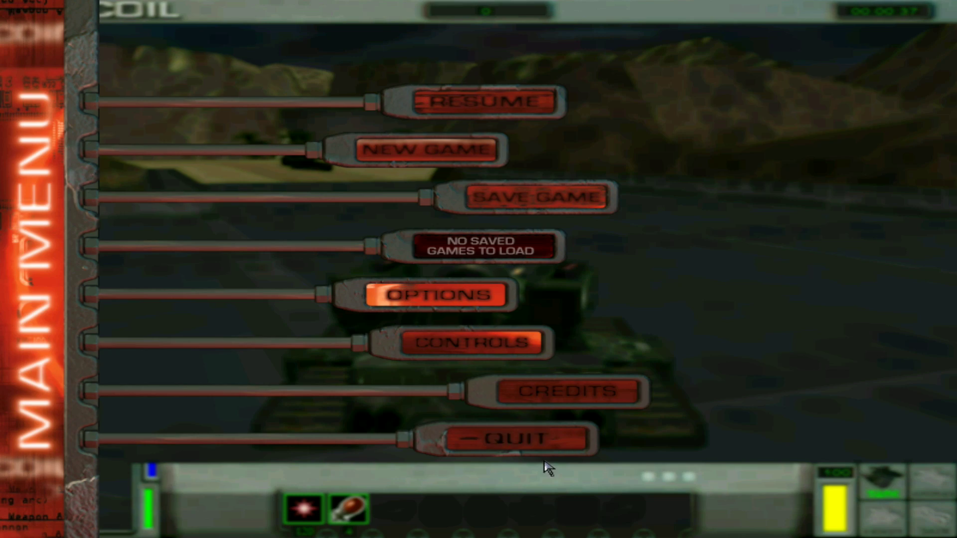
Step: Quit Recoil, confirm the exit, and return to the desktop
{"action": "left_click", "coordinate": [505, 444]}
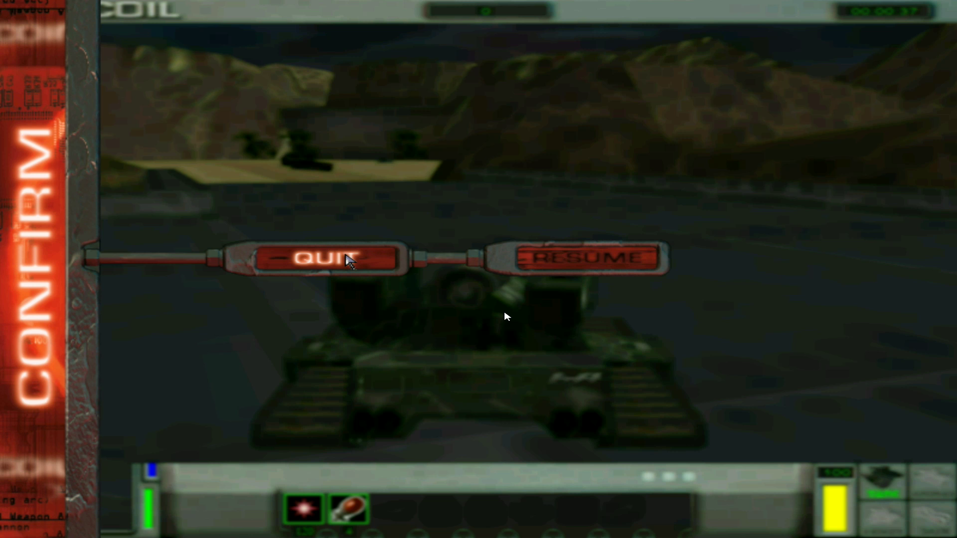
{"action": "left_click", "coordinate": [348, 257]}
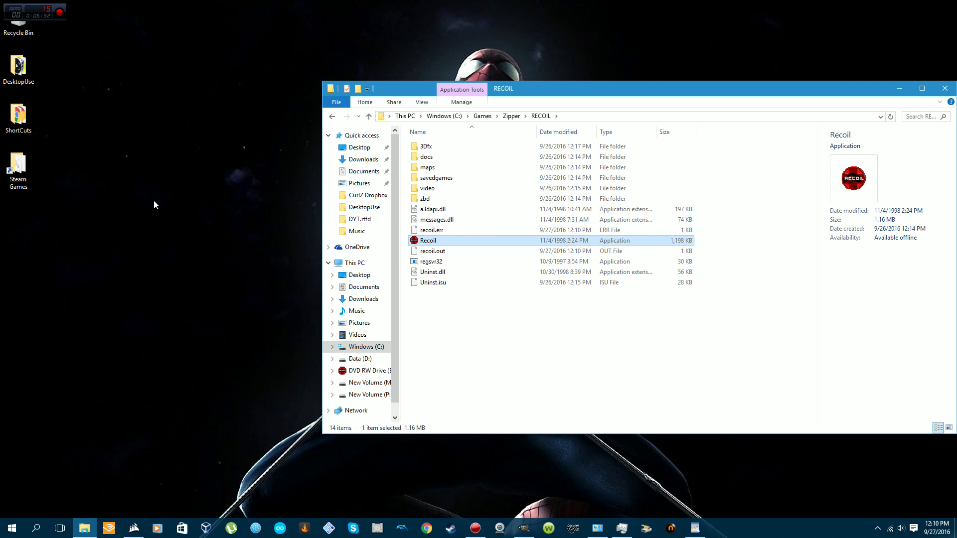
{"action": "left_click", "coordinate": [140, 241]}
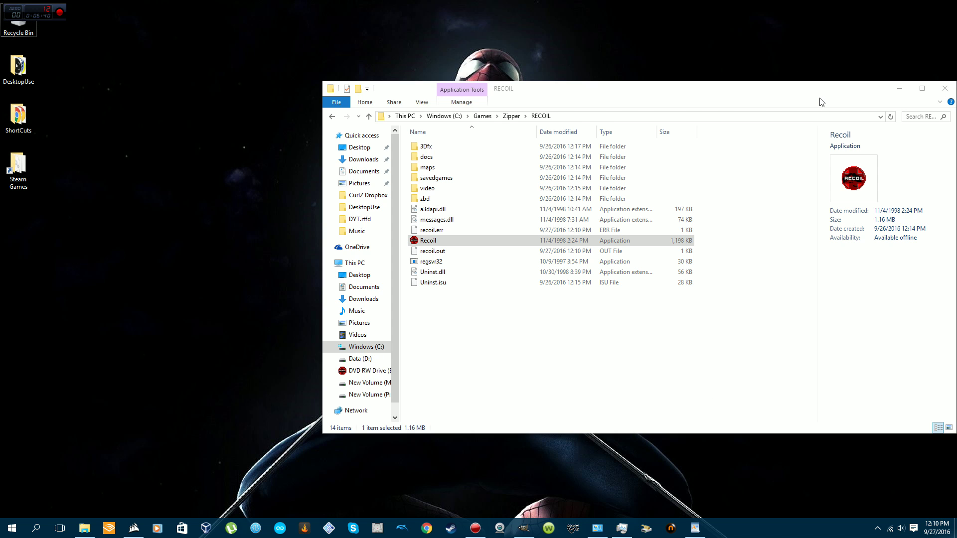
Step: Centre the RECOIL folder window on the desktop and open the nGlide 1.05 configurator to review its display options
{"action": "left_click_drag", "start_coordinate": [822, 102], "coordinate": [674, 112]}
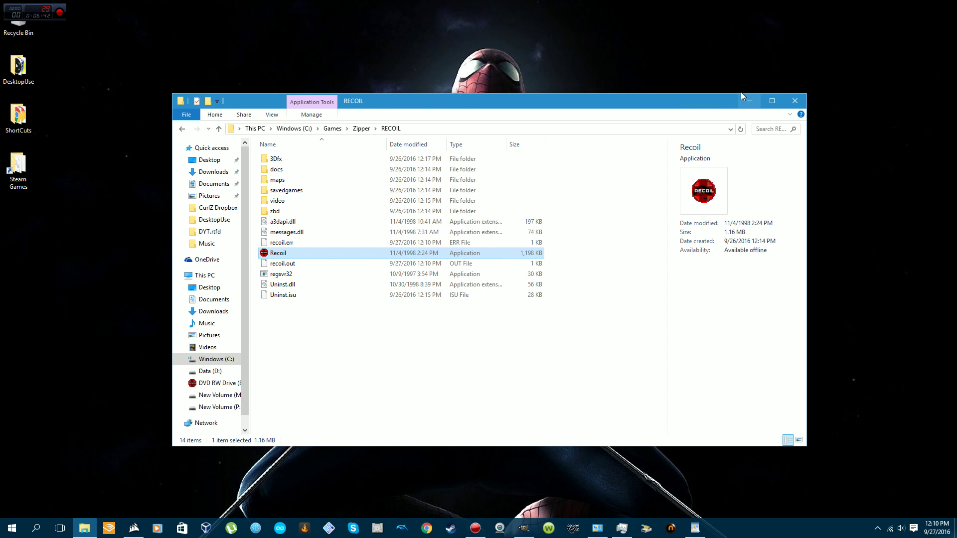
{"action": "left_click", "coordinate": [473, 399]}
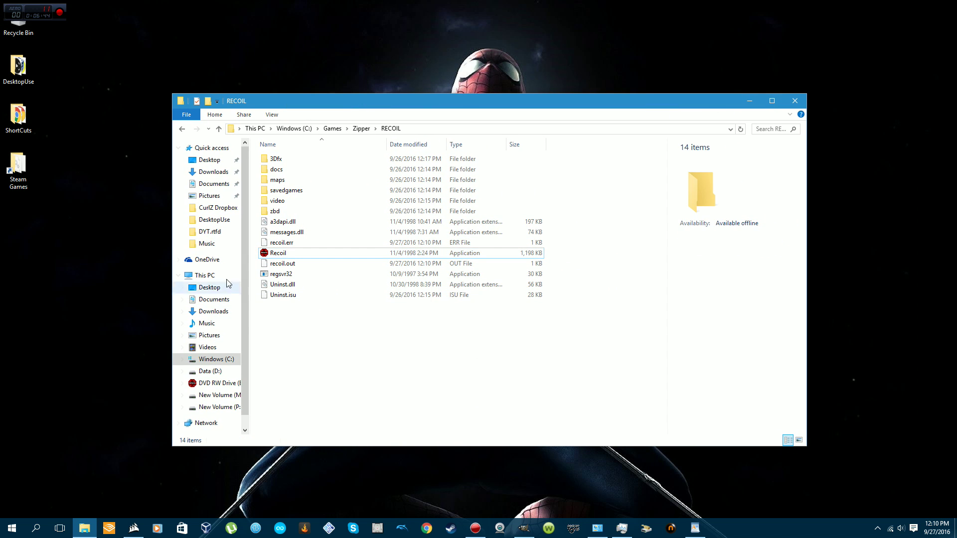
{"action": "double_click", "coordinate": [279, 253]}
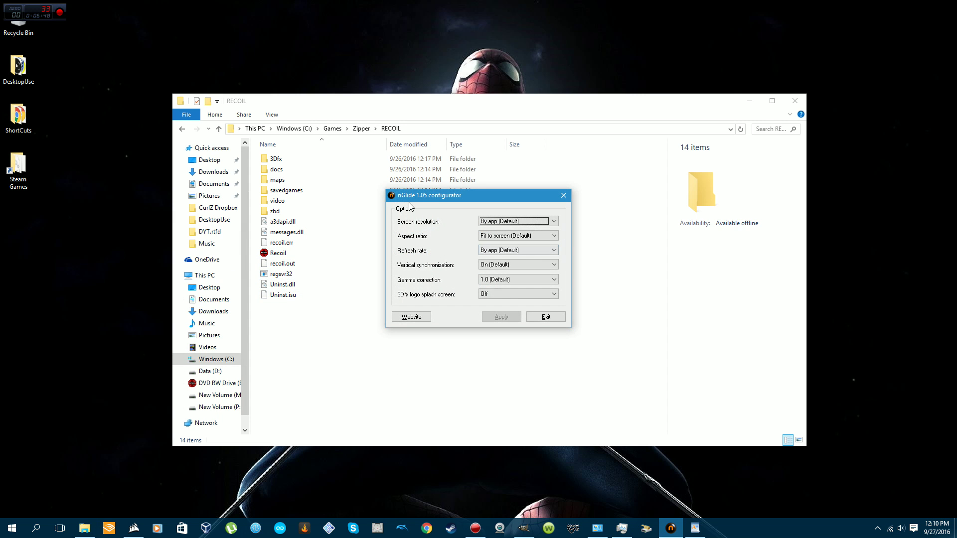
{"action": "left_click_drag", "start_coordinate": [426, 196], "coordinate": [579, 208]}
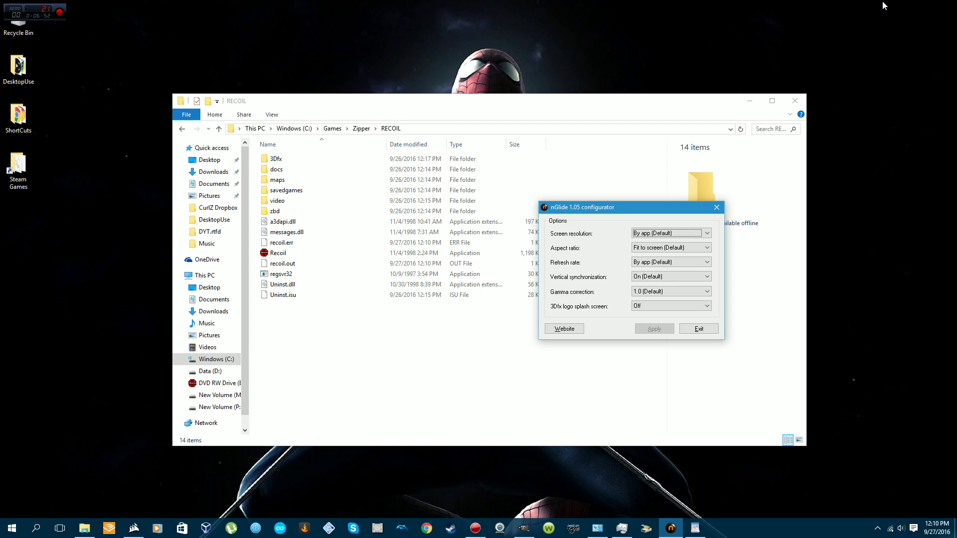
{"action": "left_click_drag", "start_coordinate": [606, 206], "coordinate": [643, 48]}
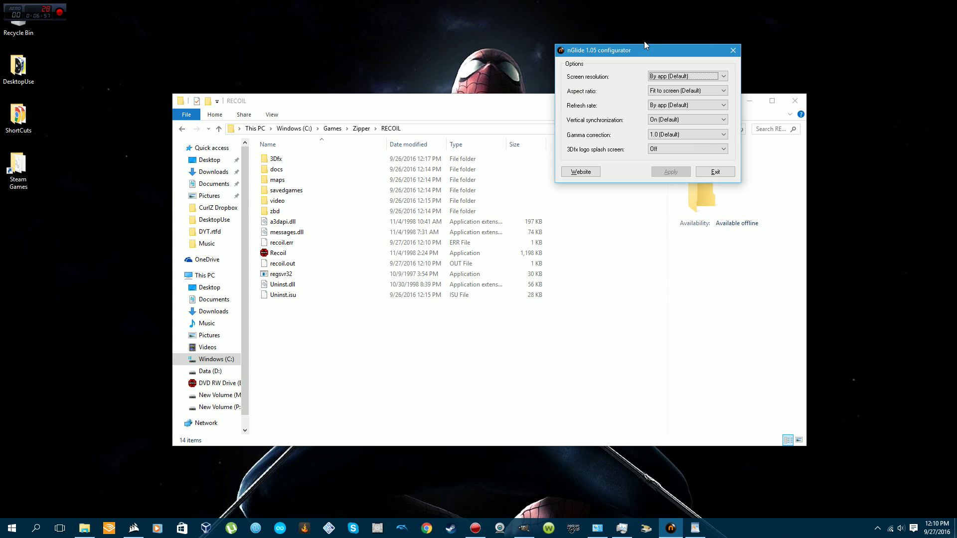
Step: Exit the nGlide configurator and minimize the RECOIL folder window to show the desktop
{"action": "left_click", "coordinate": [716, 172]}
{"action": "left_click", "coordinate": [749, 100]}
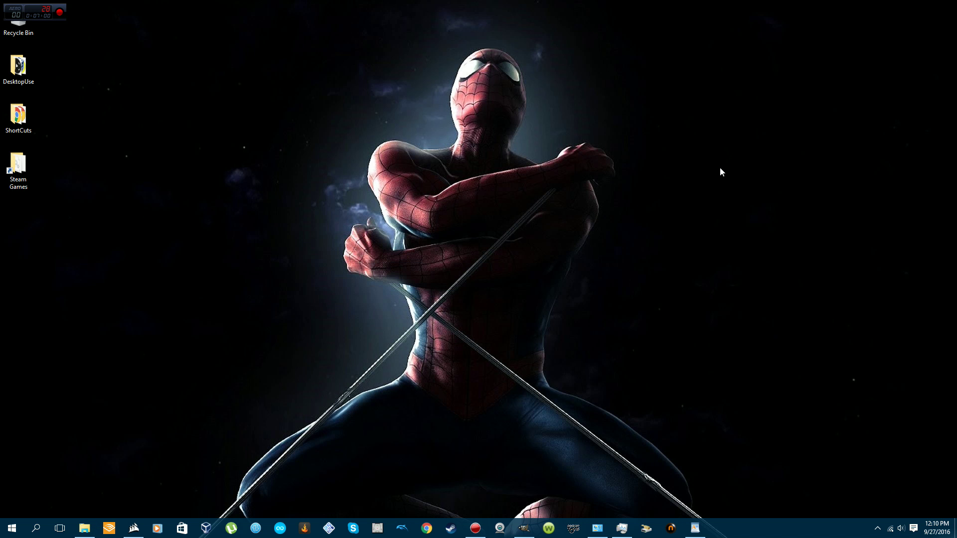